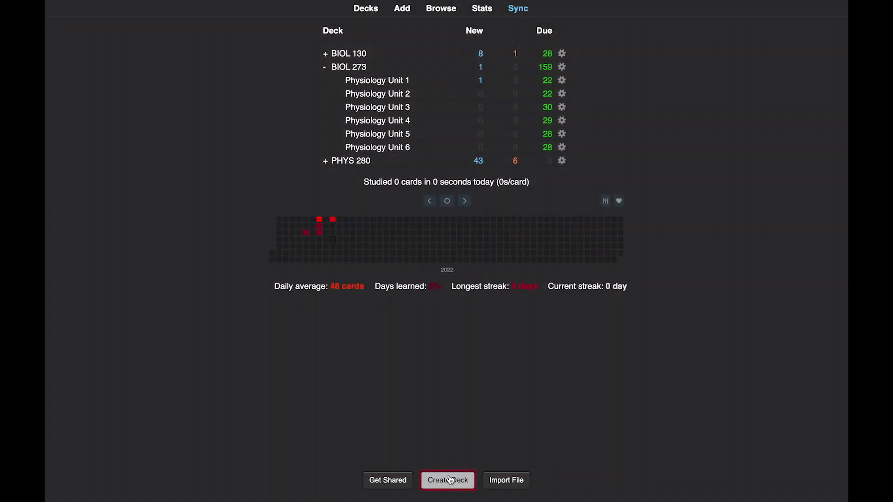
Create a new deck named 'sample deck'
click(450, 480)
text(sample deck)
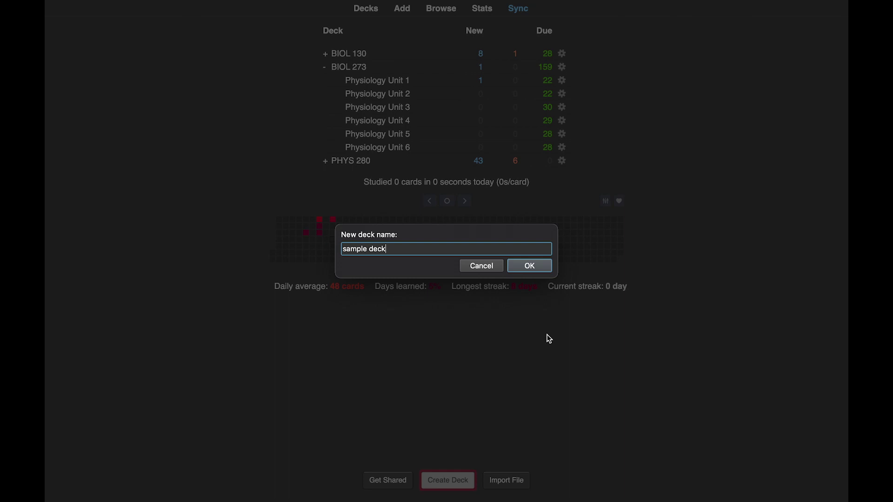
click(536, 268)
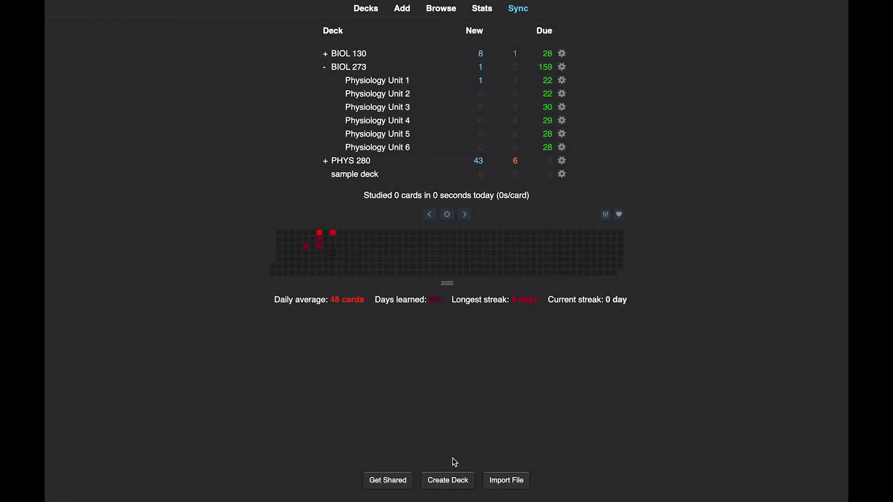
Create 'sample subdeck', nest it under sample deck, and expand the parent deck
click(447, 480)
text(sample)
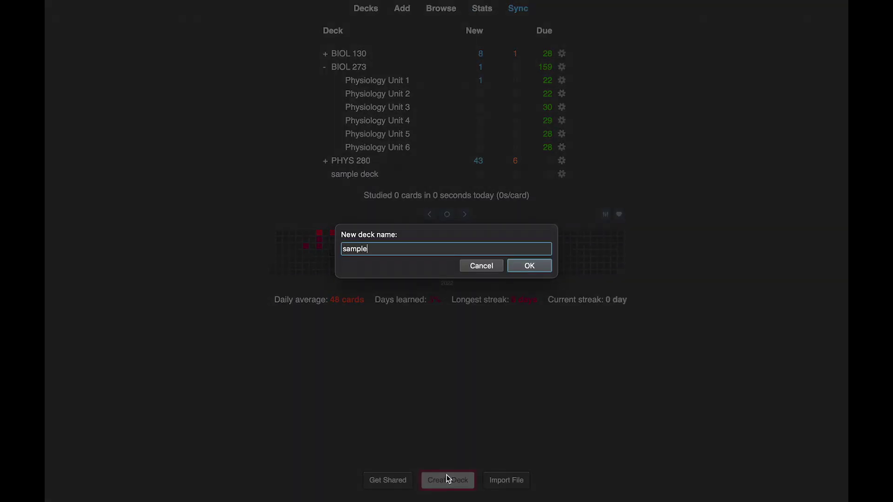
text( subdeck)
click(535, 267)
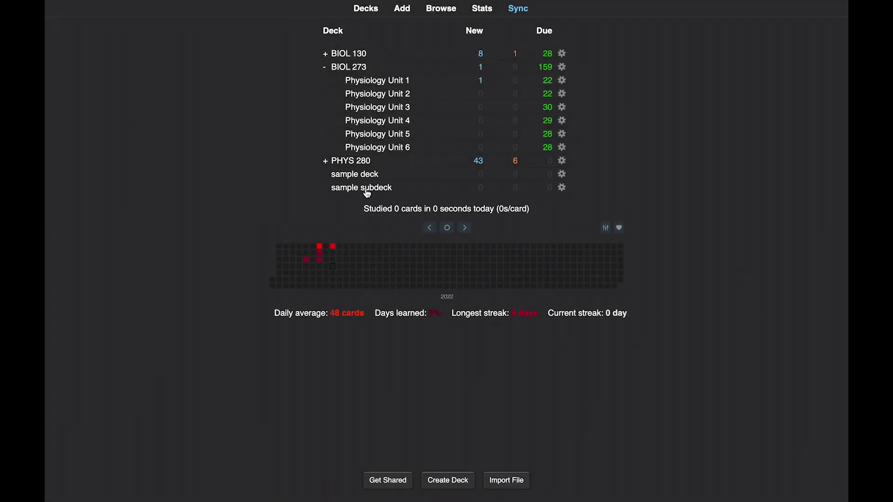
drag(372, 190, 370, 175)
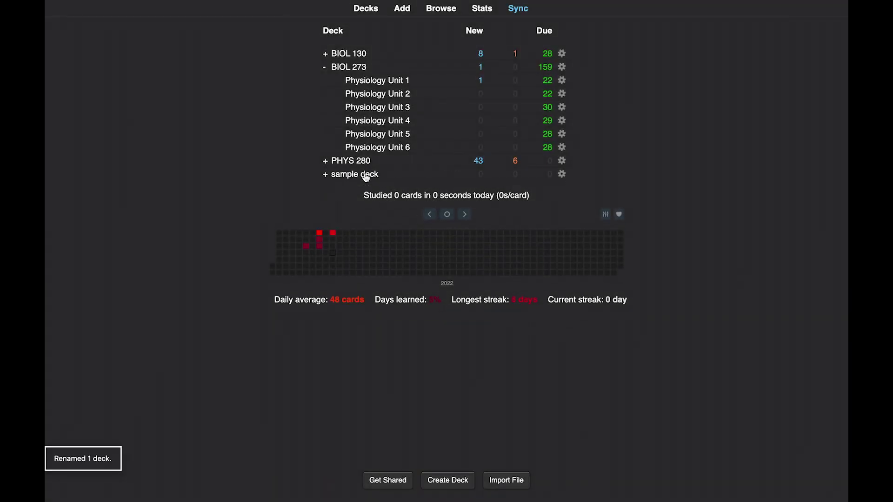
click(325, 175)
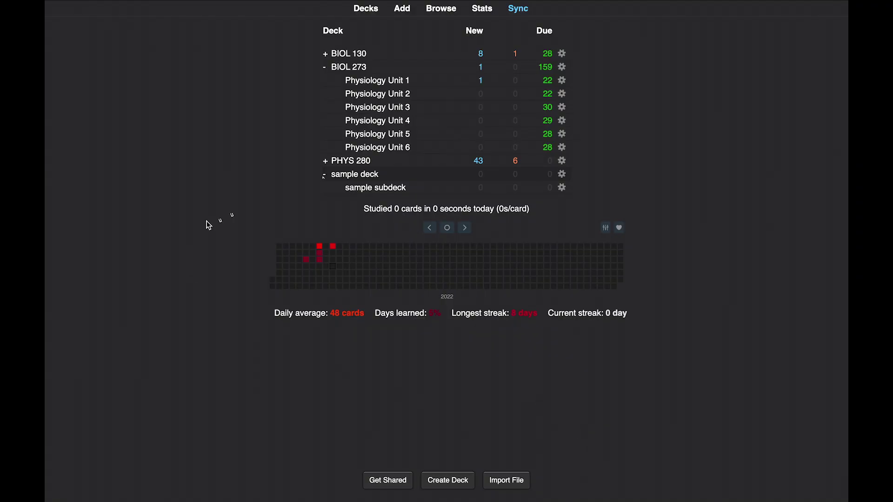
Add a basic card to sample deck: Front 'What are Tissues?', Back the tissue definition
click(345, 175)
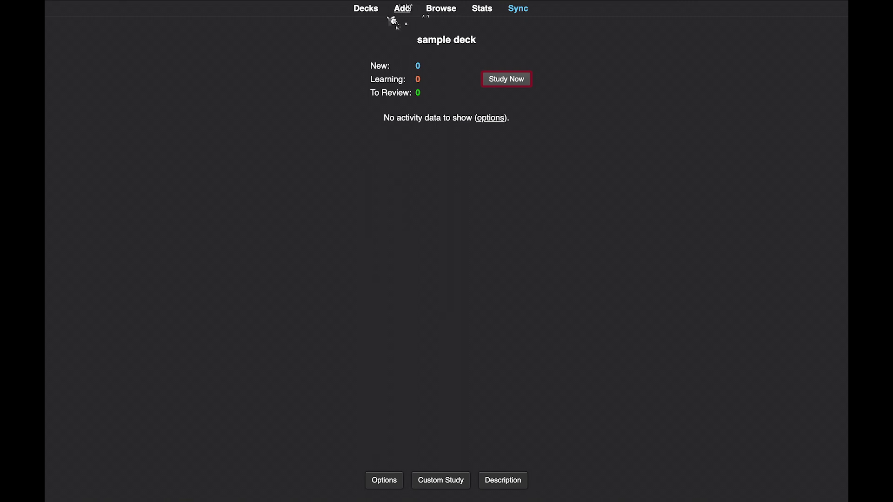
click(406, 9)
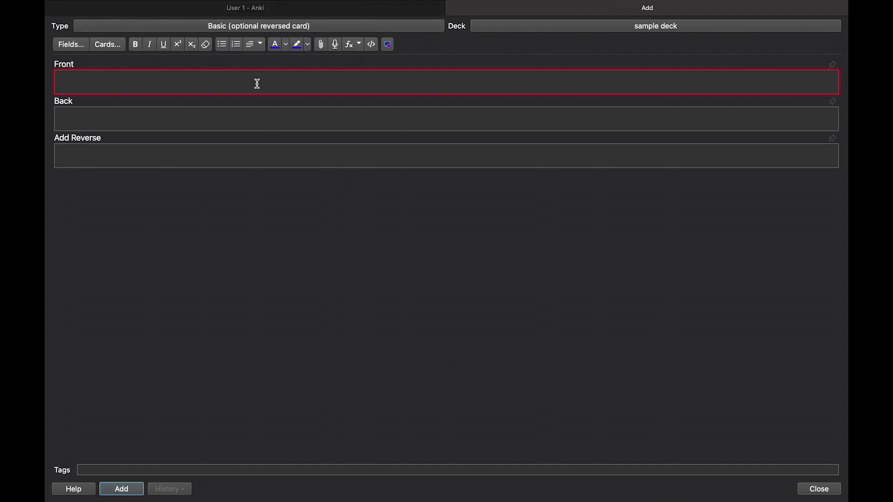
text(What are Tissues?)
click(481, 138)
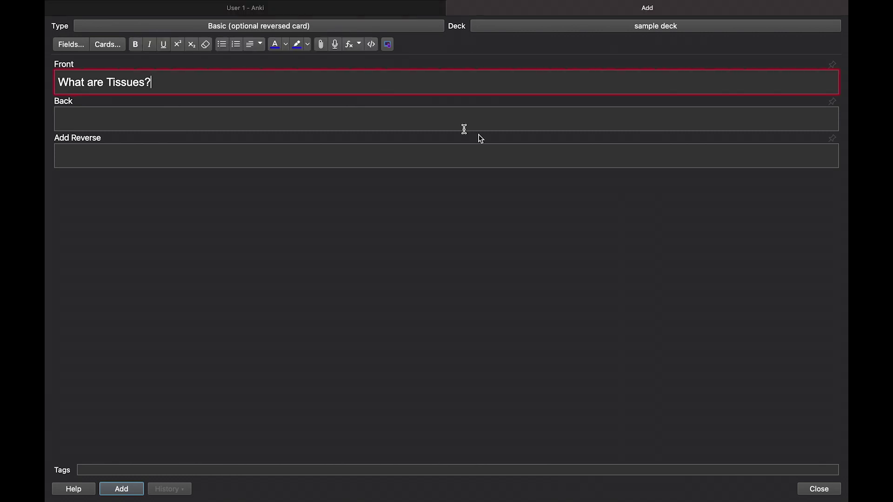
click(464, 129)
text(Groups of cells of a common origin that have a specific function within the body)
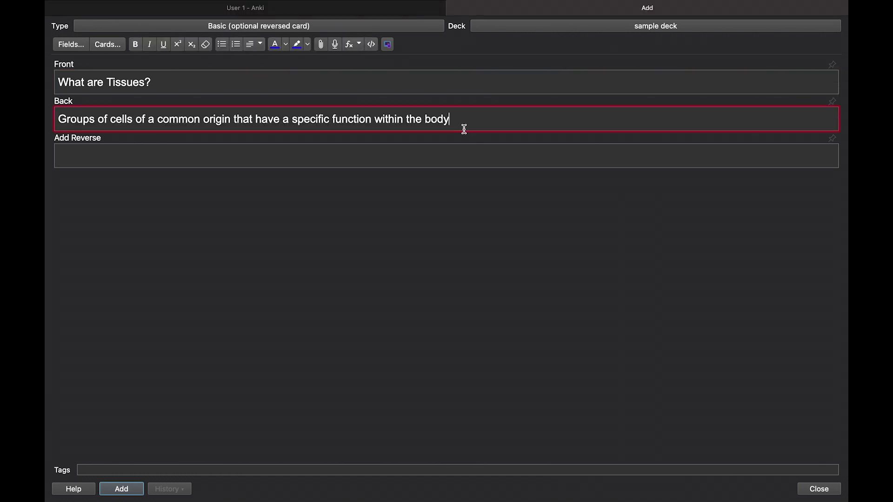
click(130, 473)
key(shift+Tab)
click(129, 493)
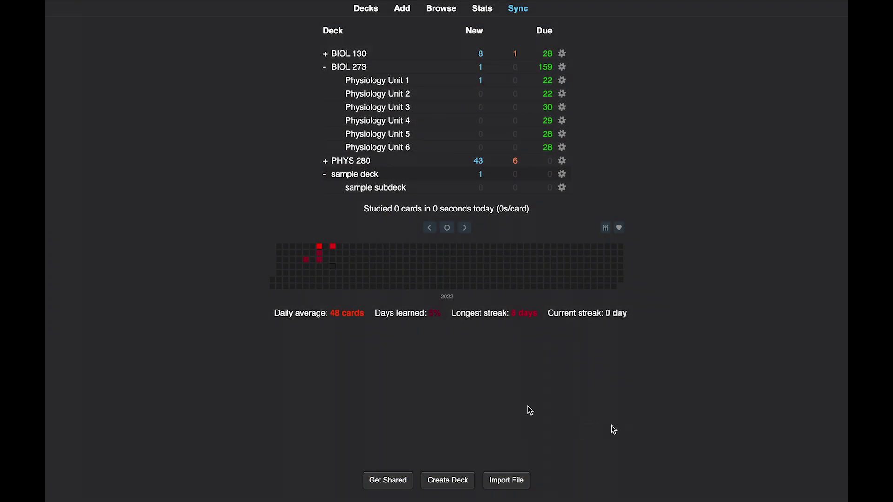
Start a new card in sample deck using the Cloze note type
click(338, 179)
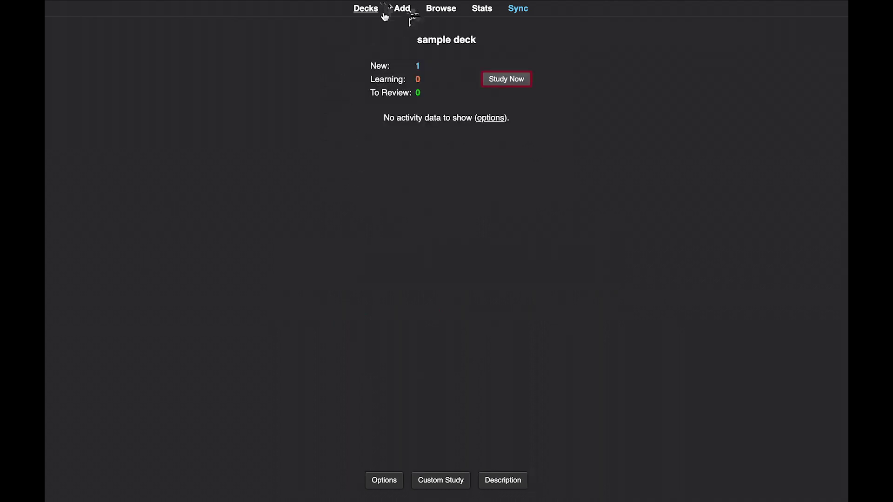
click(403, 9)
click(334, 27)
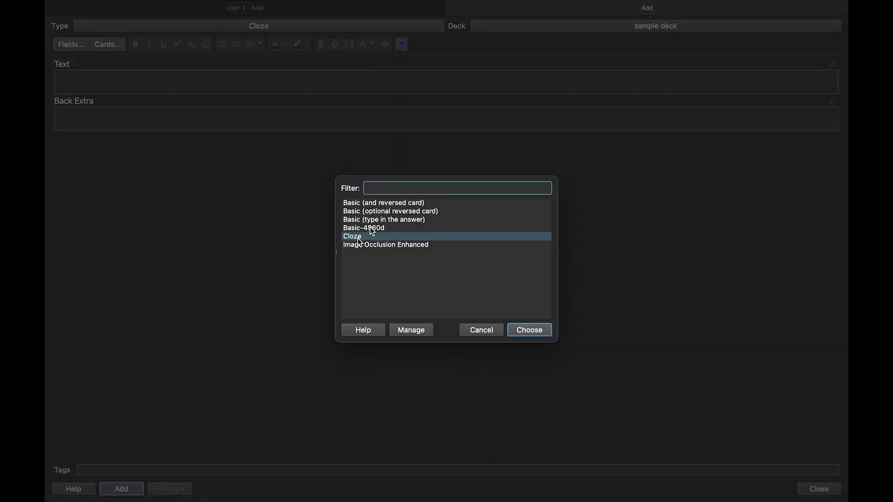
click(524, 330)
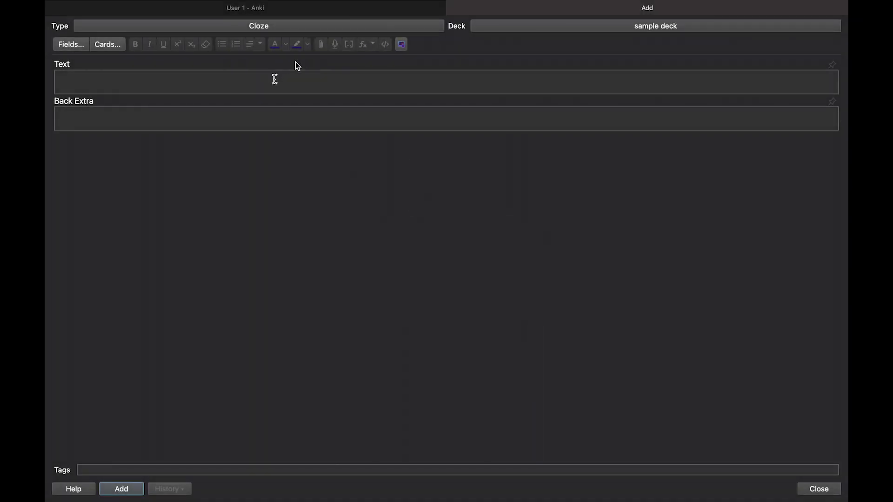
Enter the Neutrophils sentence with '1-2 days' as the cloze gap and add the card
click(274, 80)
text(Neutrophils live 1-2 days)
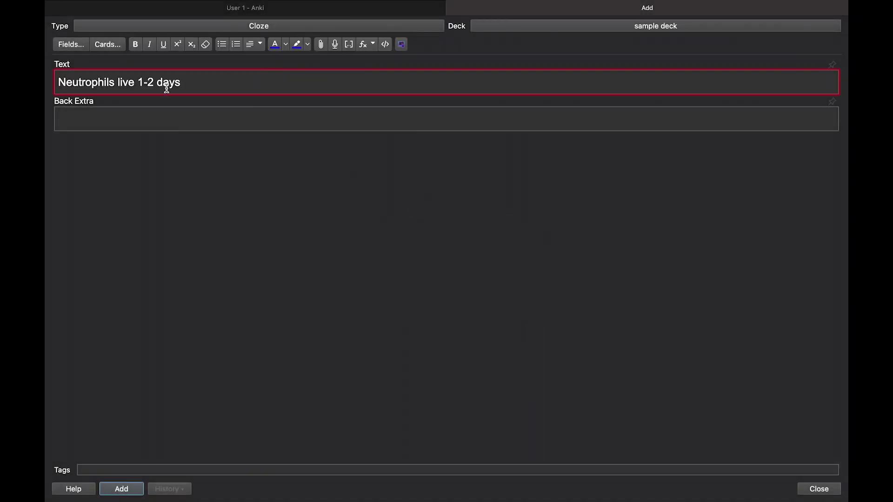
drag(182, 85, 140, 85)
key(super+shift+c)
drag(220, 85, 138, 83)
click(259, 85)
click(133, 494)
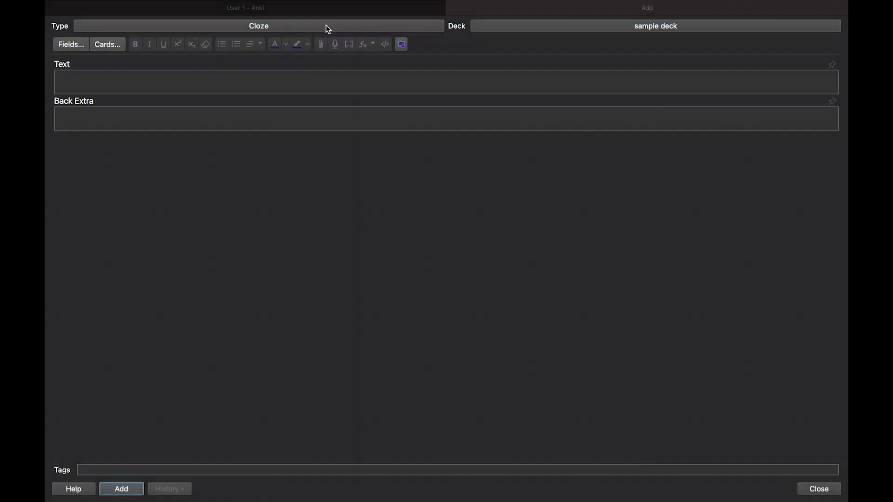
Bring up the note type chooser in the Add card window
click(325, 27)
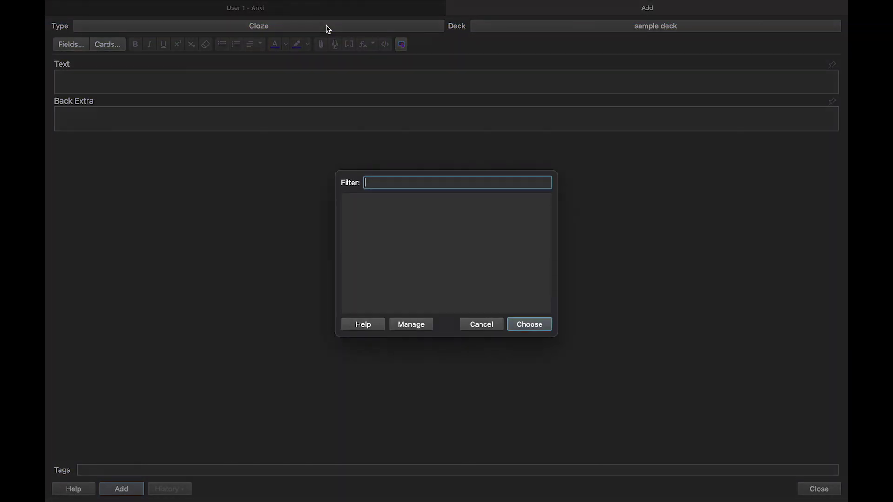
Switch to the Image Occlusion Enhanced note type and load the digestive-system screenshot
click(426, 245)
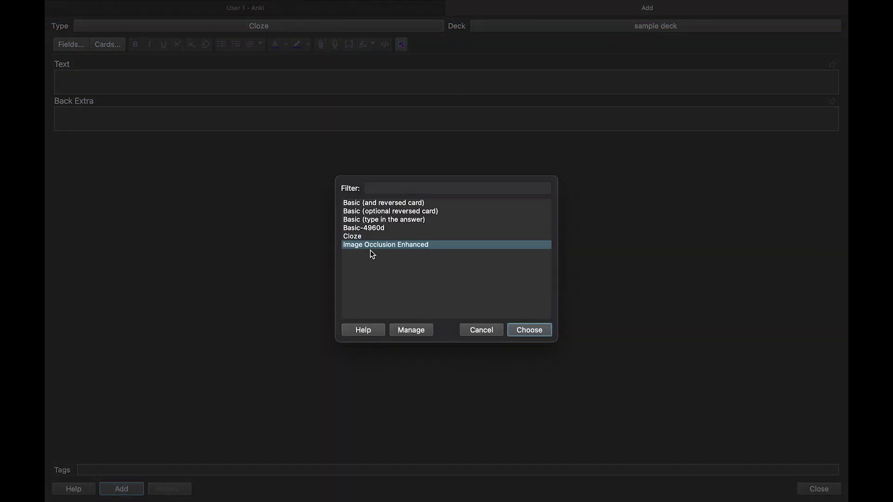
click(534, 331)
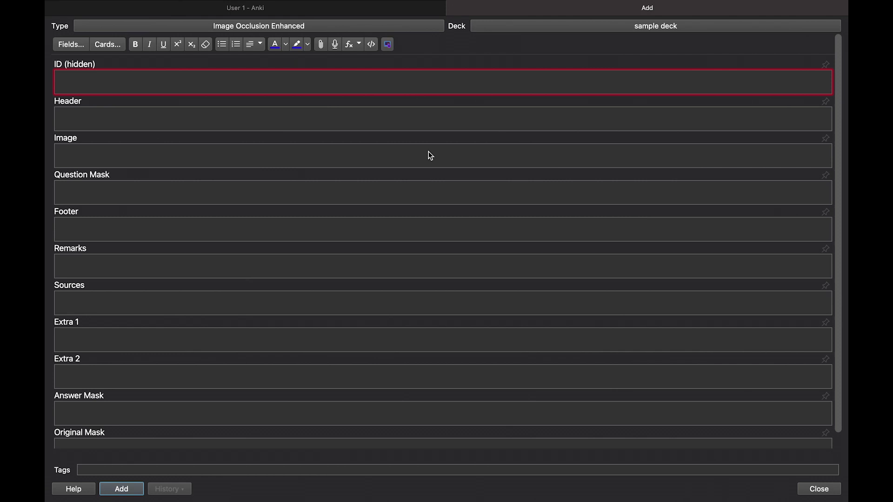
key(ctrl+shift+o)
scroll(384, 210, down, 5)
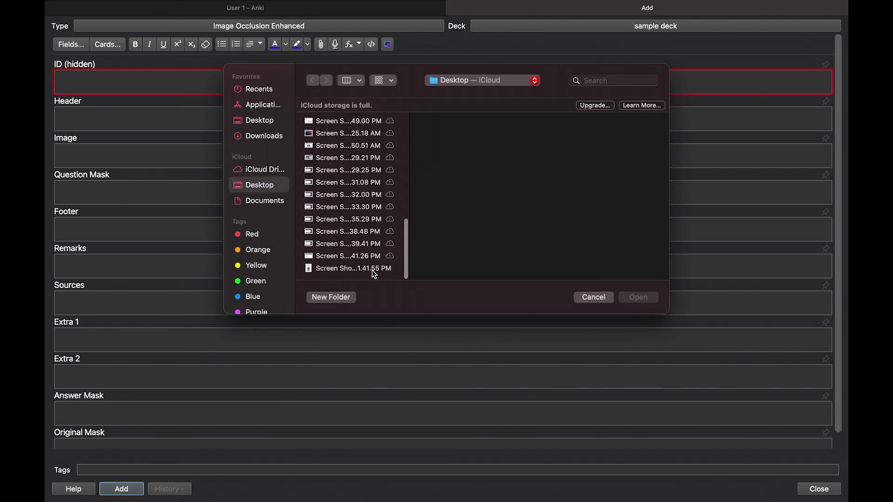
click(373, 269)
click(638, 297)
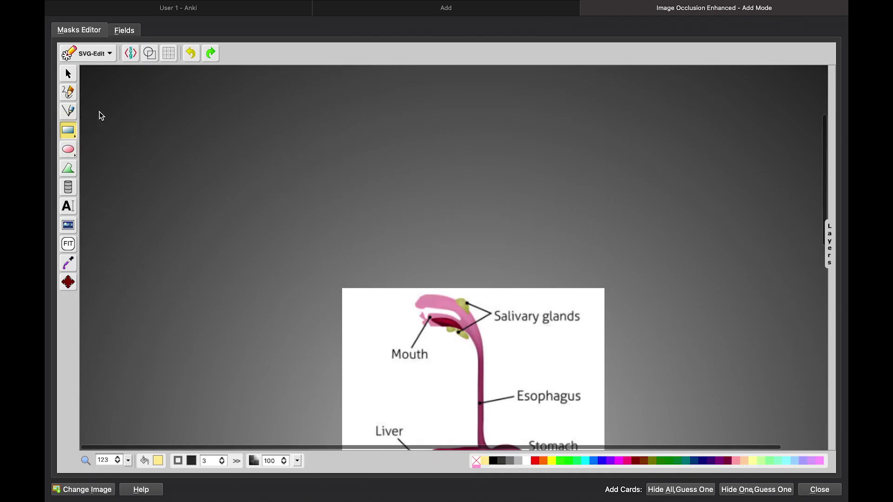
Mask the Salivary glands, Mouth and Esophagus labels and add them as Hide All, Guess One cards
scroll(348, 187, down, 5)
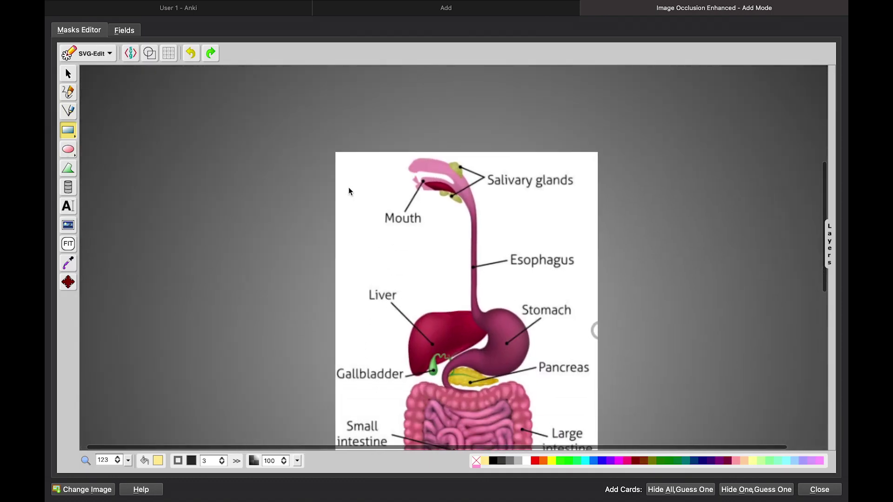
drag(479, 130, 588, 157)
drag(378, 170, 446, 190)
drag(508, 208, 588, 238)
scroll(618, 299, down, 2)
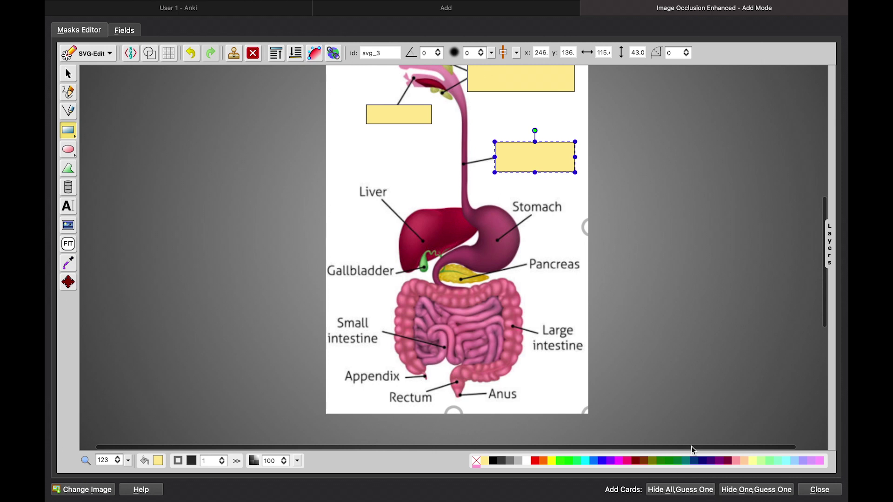
scroll(692, 447, up, 1)
scroll(691, 447, left, 1)
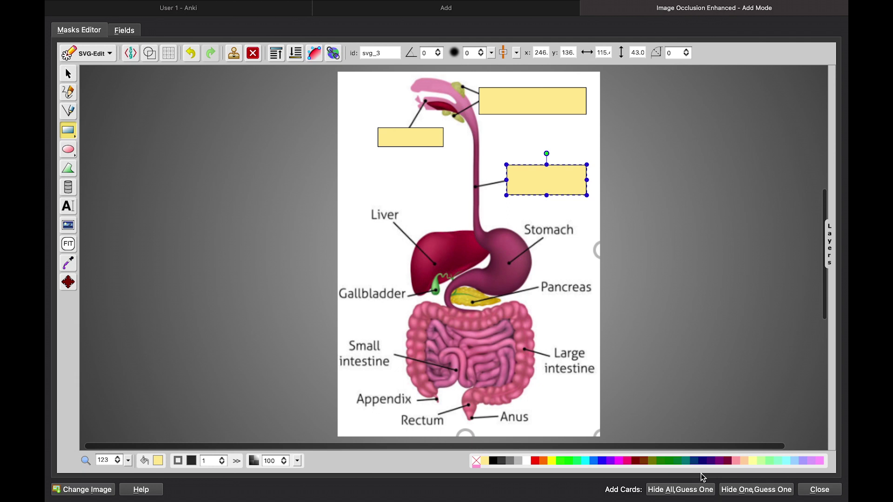
click(690, 490)
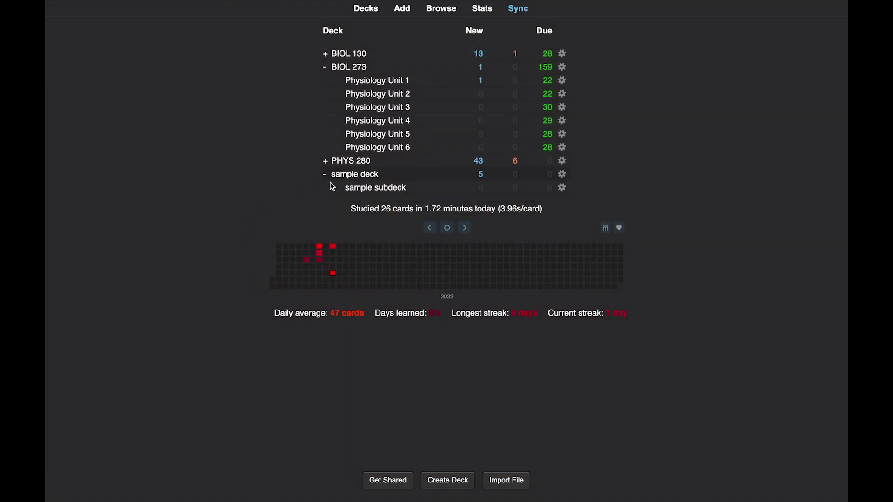
Study sample deck, rating the Tissues, Neutrophils and image occlusion cards Hard
click(367, 176)
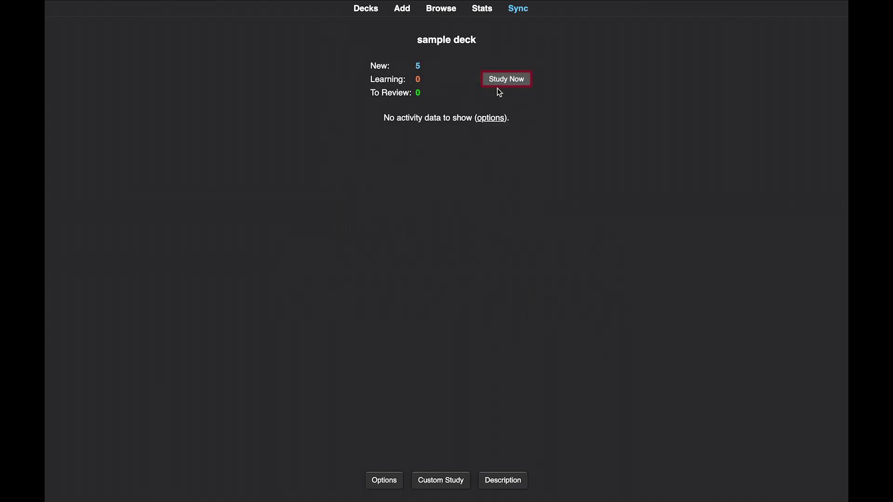
click(514, 80)
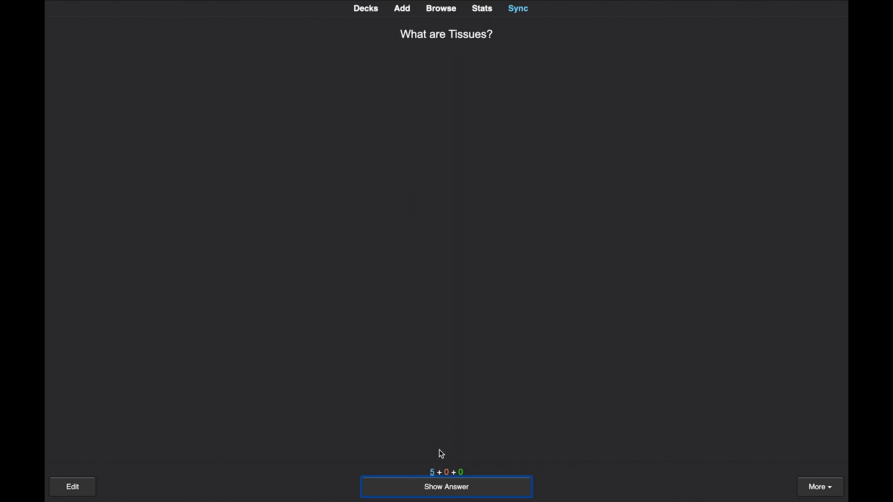
click(409, 485)
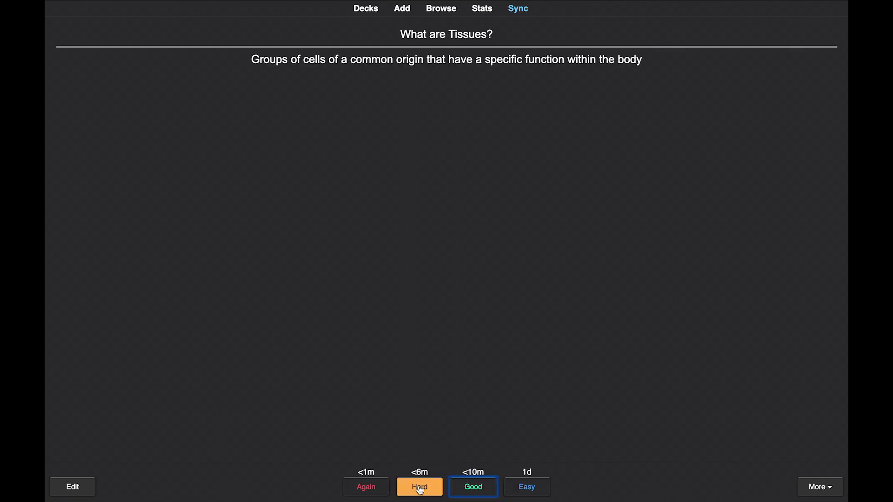
click(420, 488)
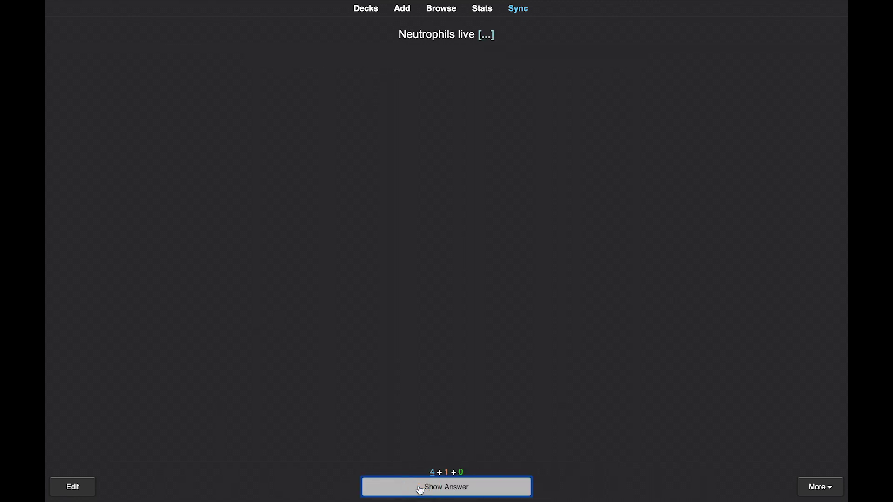
click(420, 490)
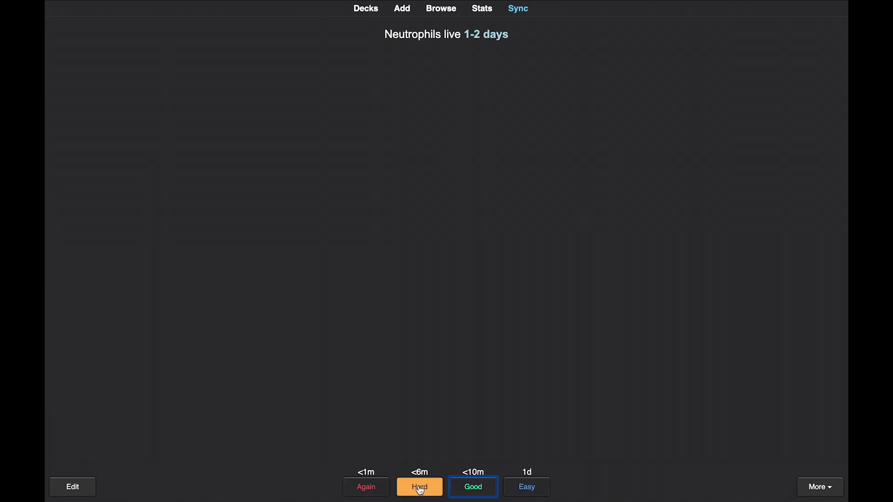
click(430, 490)
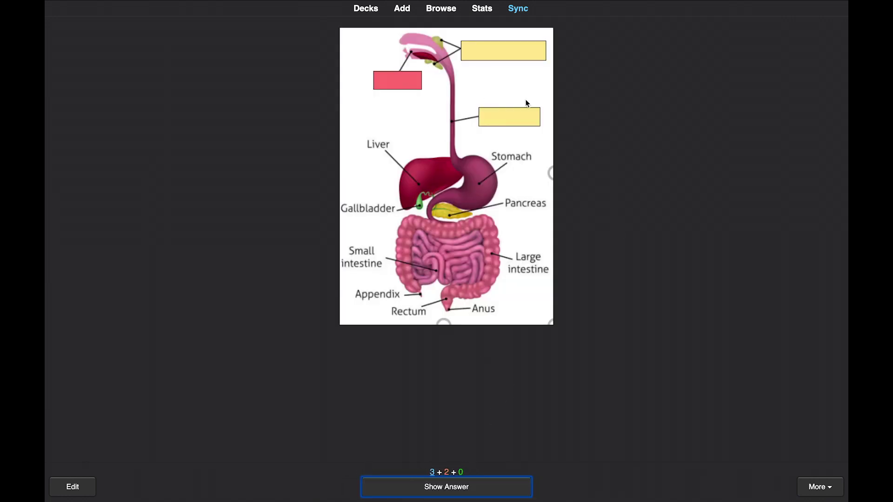
click(440, 492)
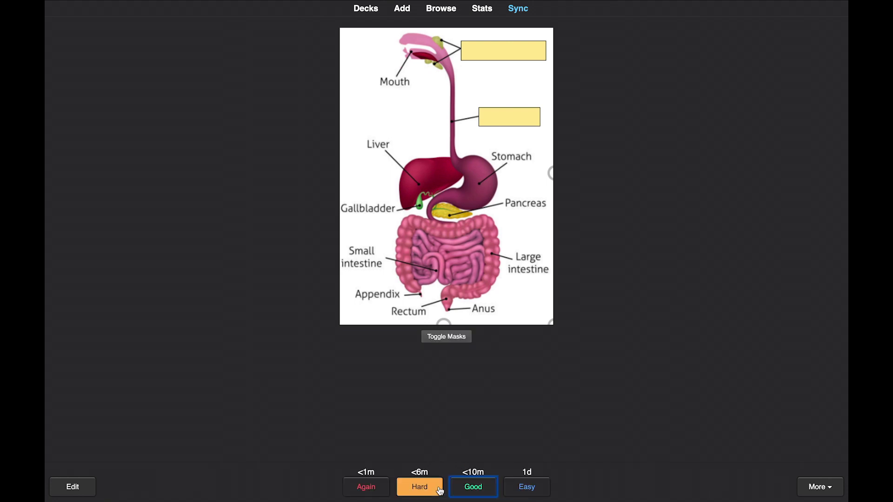
click(422, 486)
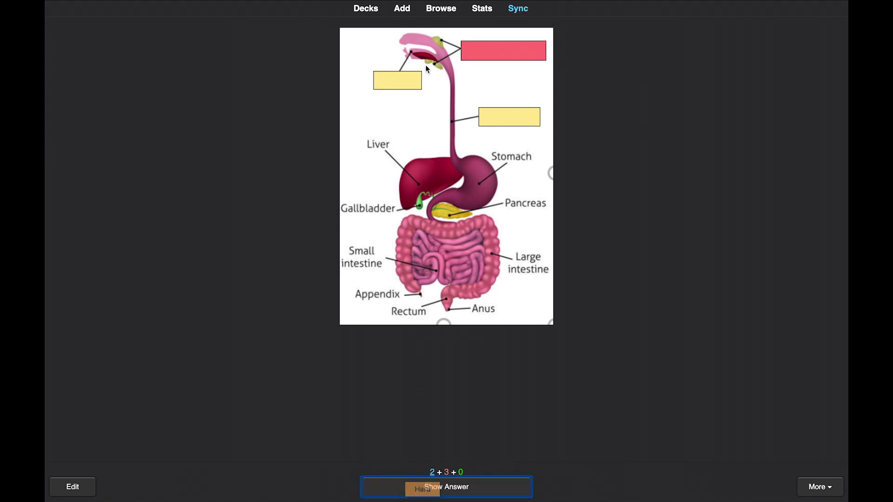
In the card browser, view the Tissues and Neutrophils cards
click(442, 9)
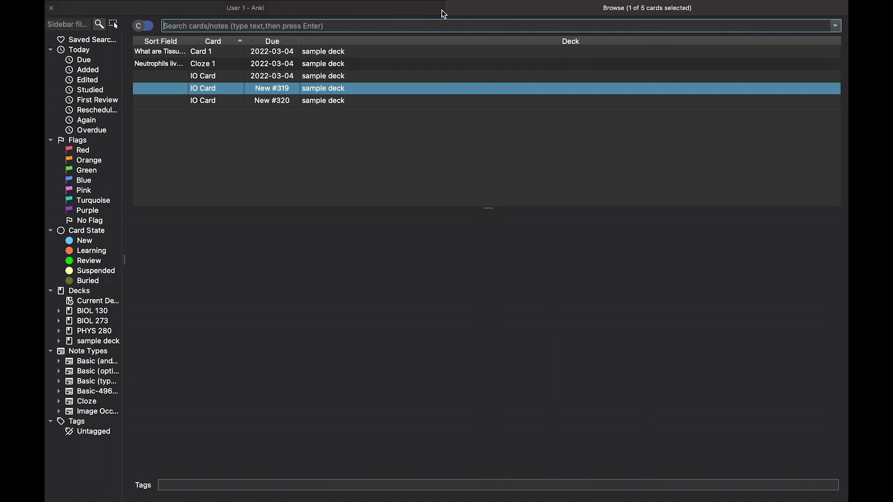
click(172, 52)
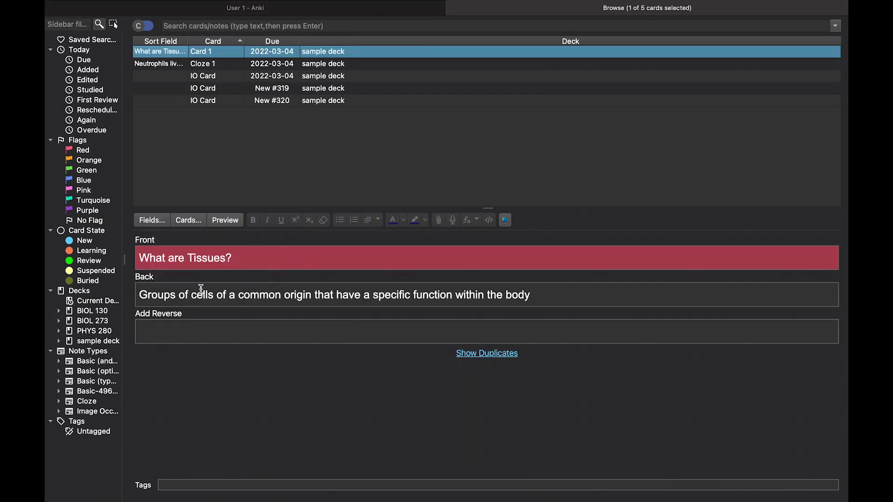
click(179, 65)
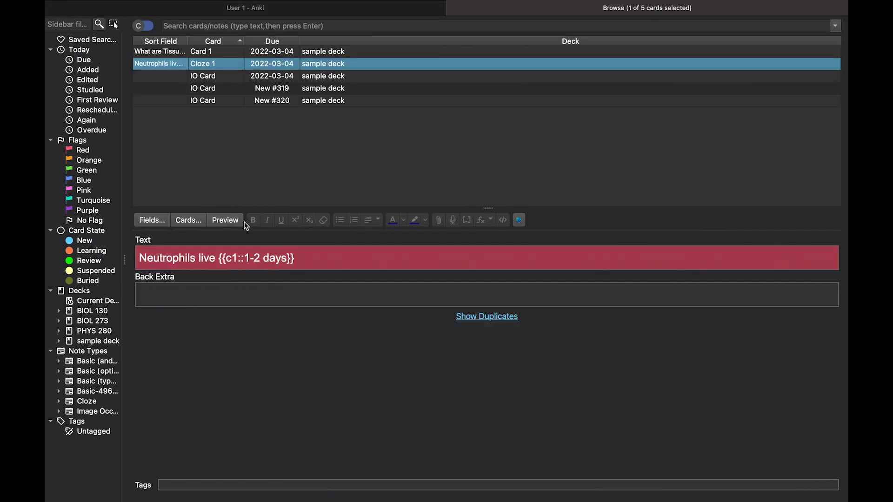